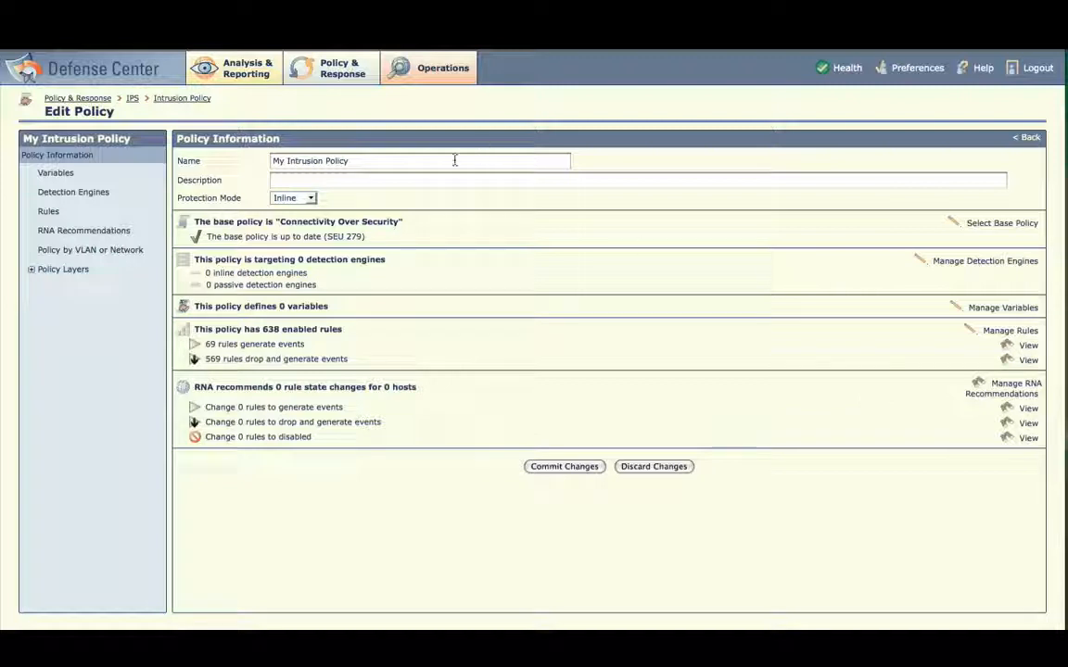
# Step: Rename the policy to Perimeter Policy and enter the description "Policy to protect the network perimeter"
pyautogui.moveTo(433, 160); pyautogui.dragTo(251, 160)
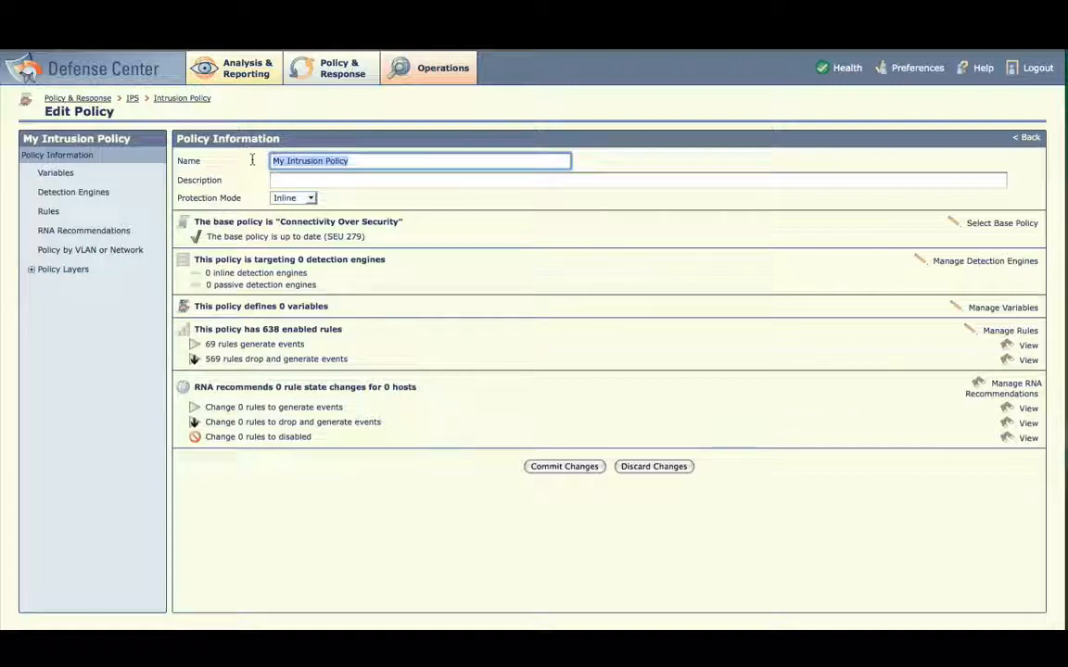
pyautogui.write('P')
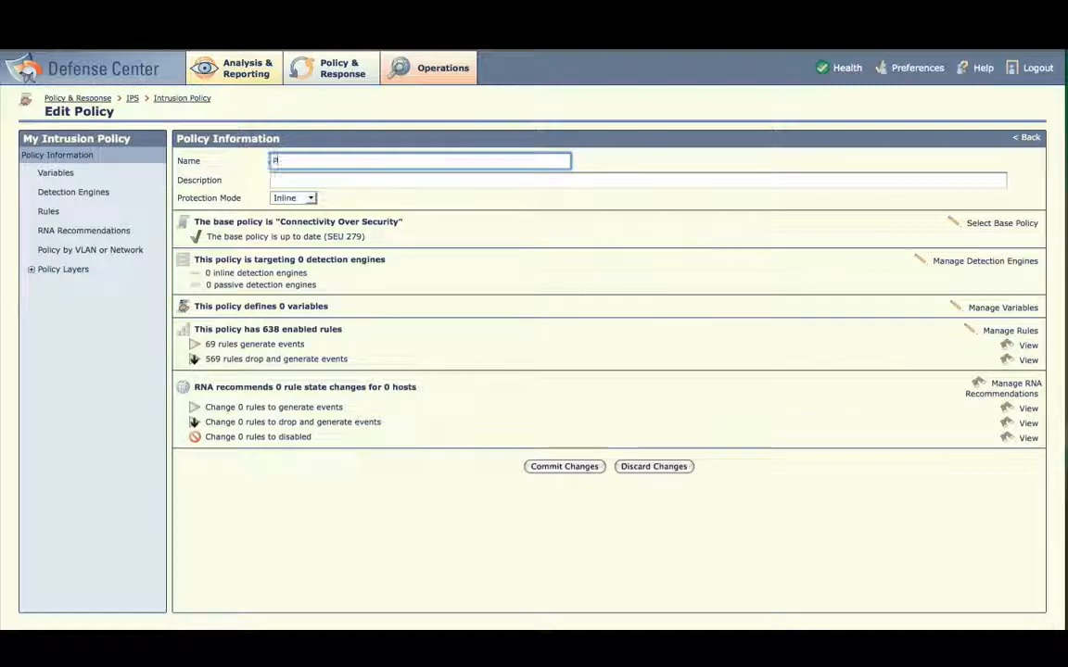
pyautogui.write('erim')
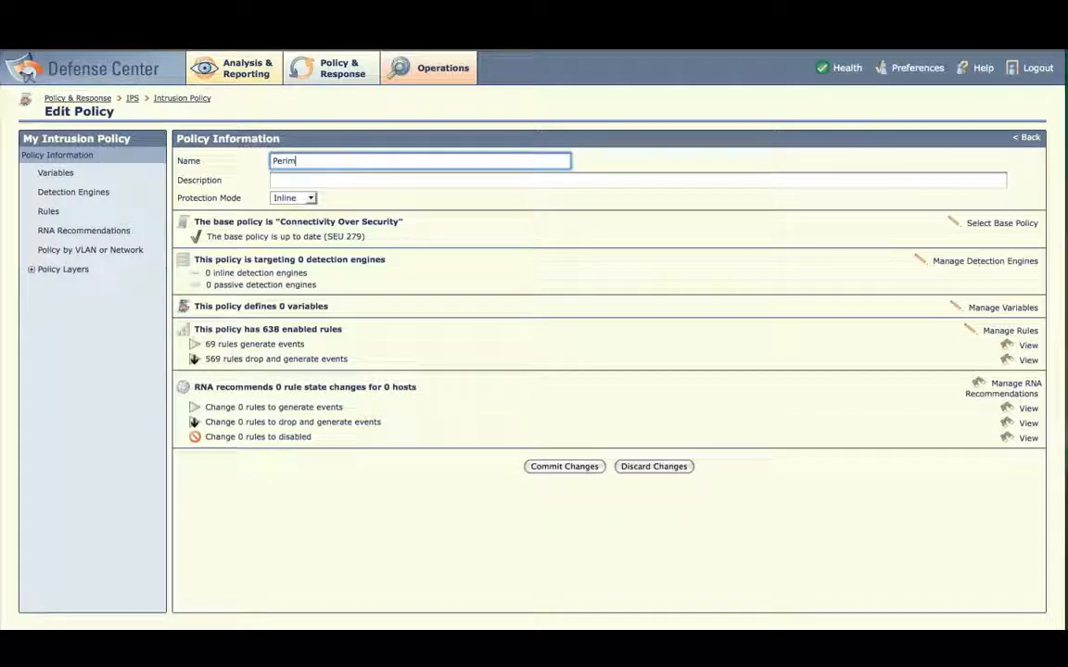
pyautogui.write('eter Policy')
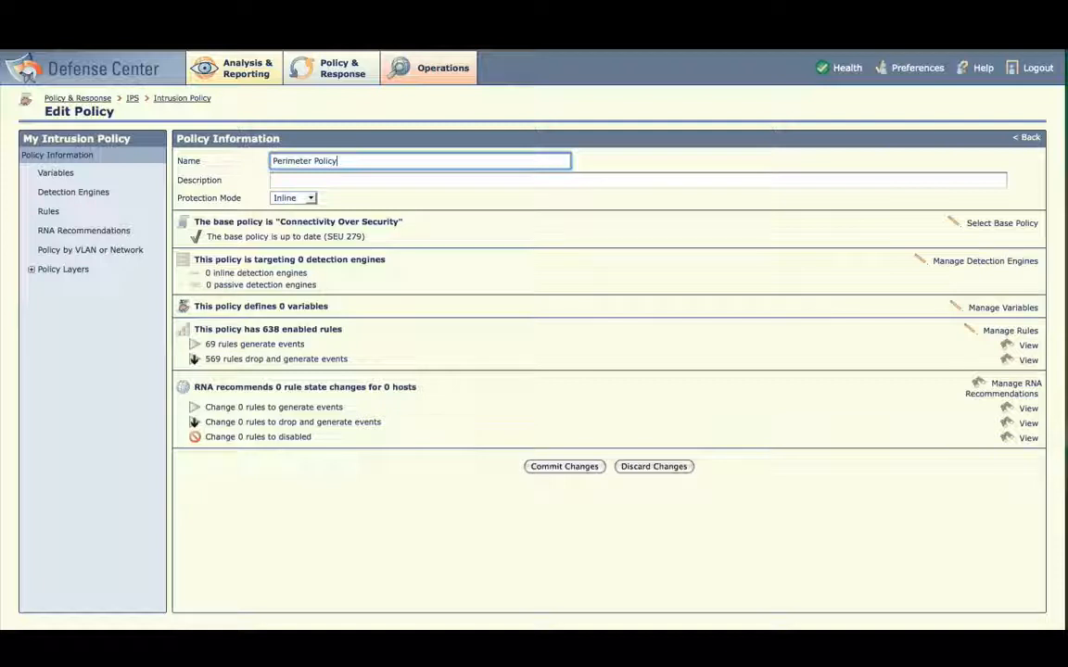
pyautogui.press('Tab')
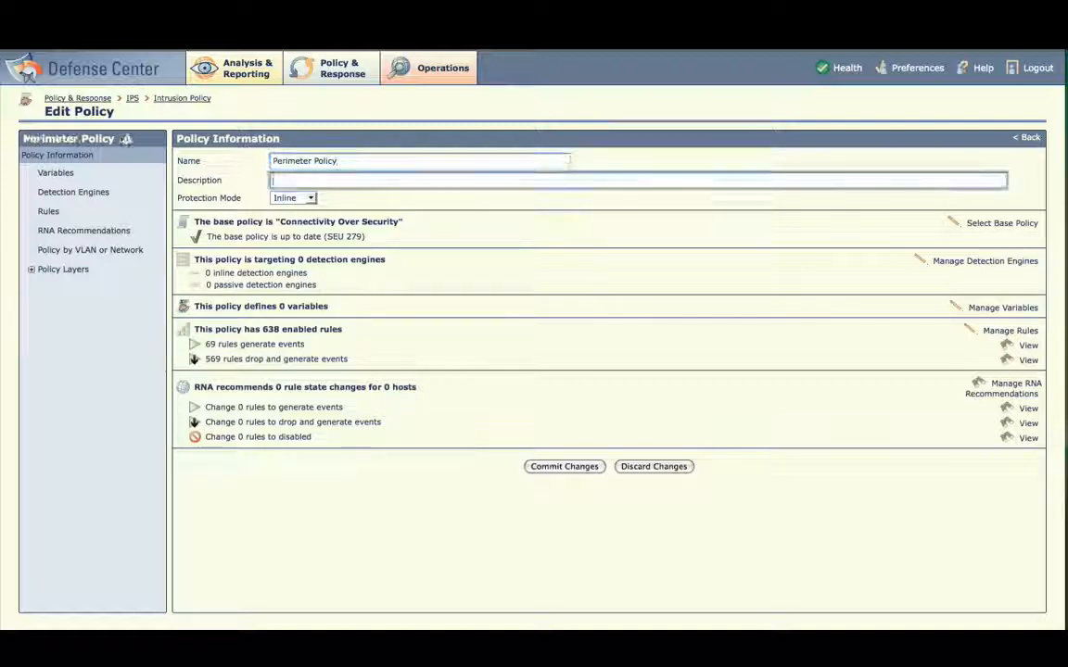
pyautogui.write('Policy to protect the network perimeter')
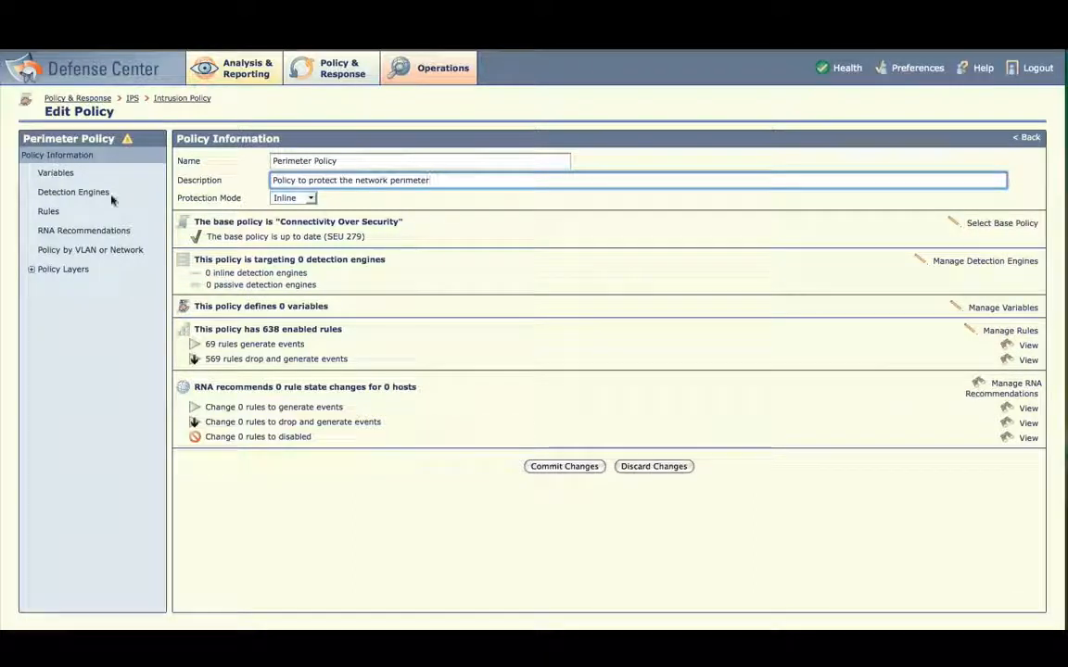
# Step: Set the policy's base policy to Balanced Security and Connectivity, then return to the policy information
pyautogui.click(988, 223)
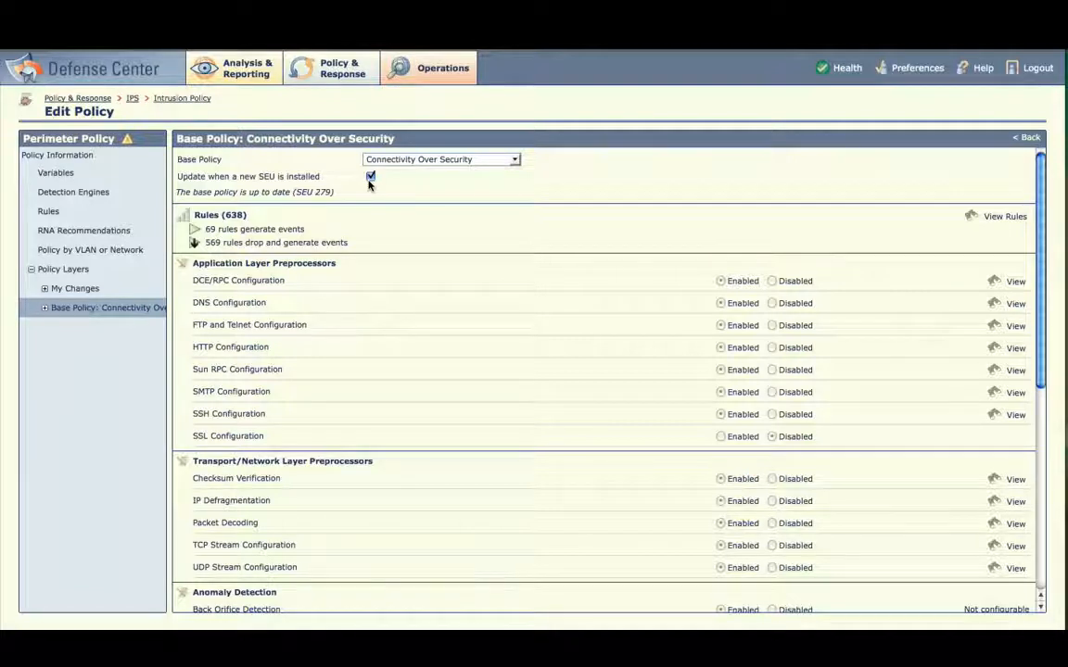
pyautogui.click(414, 161)
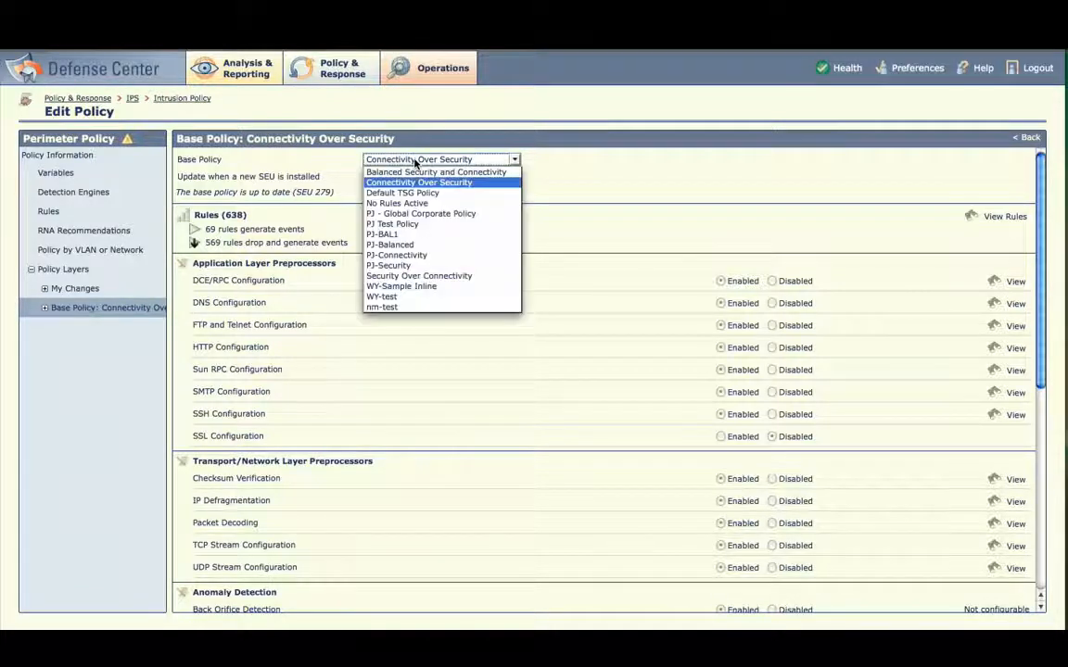
pyautogui.click(416, 173)
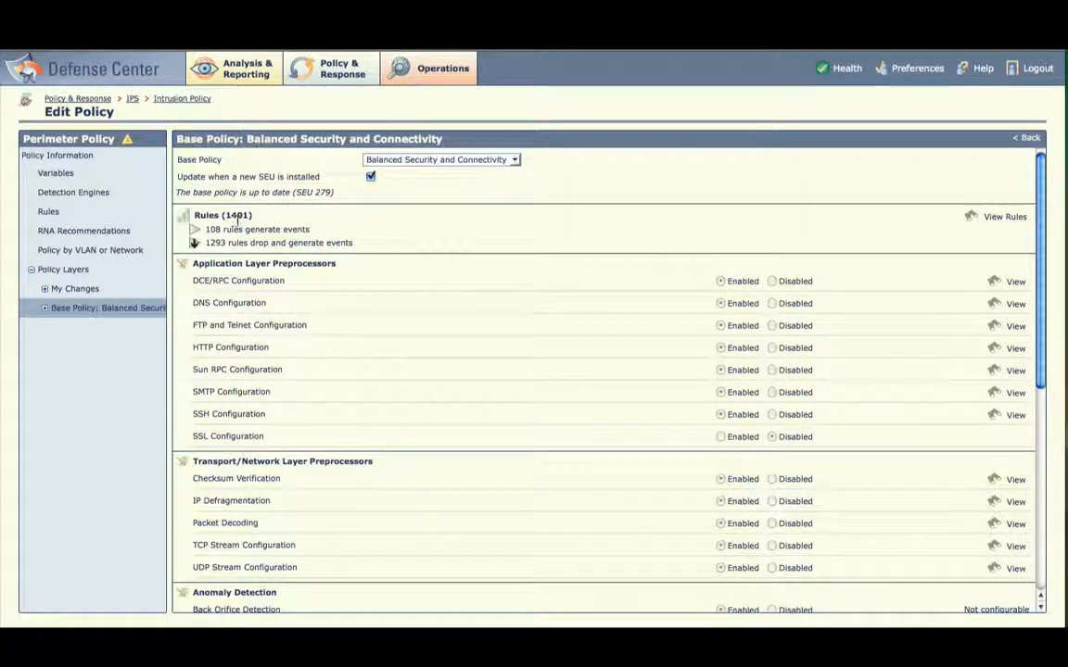
pyautogui.click(1032, 138)
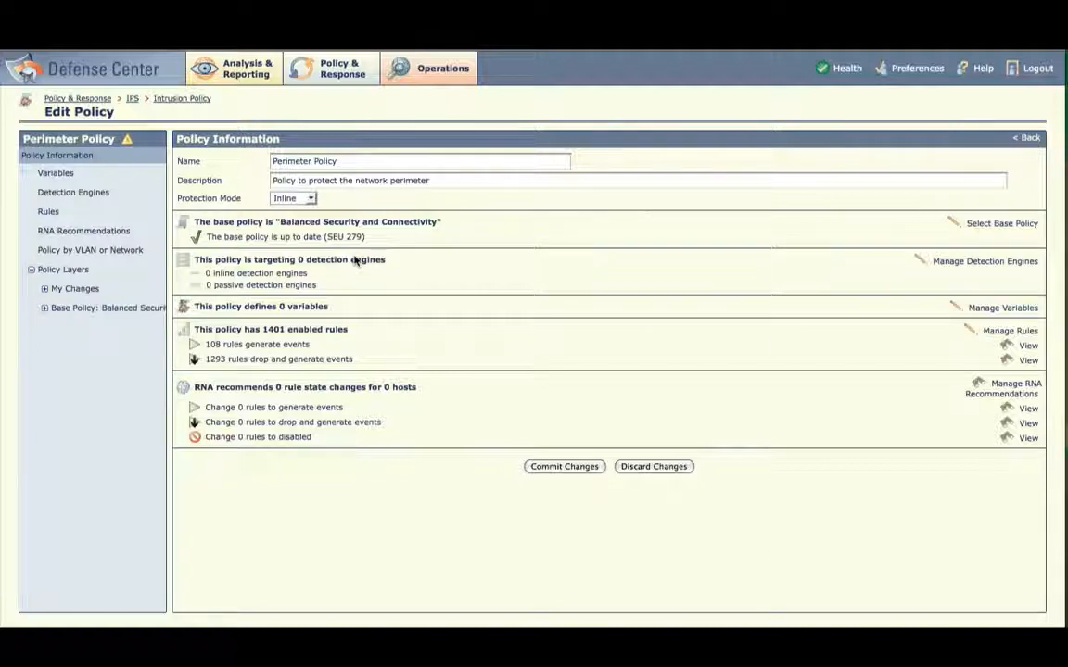
# Step: Add the Sourcefire3D sensor to the policy's targets and expand it to check its detection engine
pyautogui.click(992, 265)
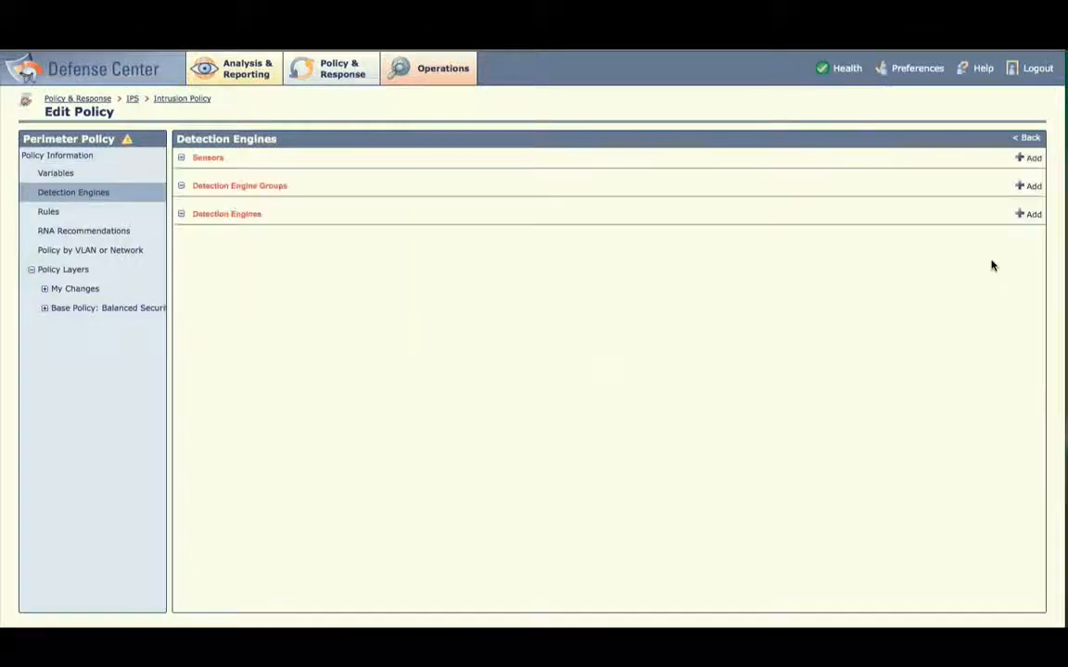
pyautogui.click(1032, 158)
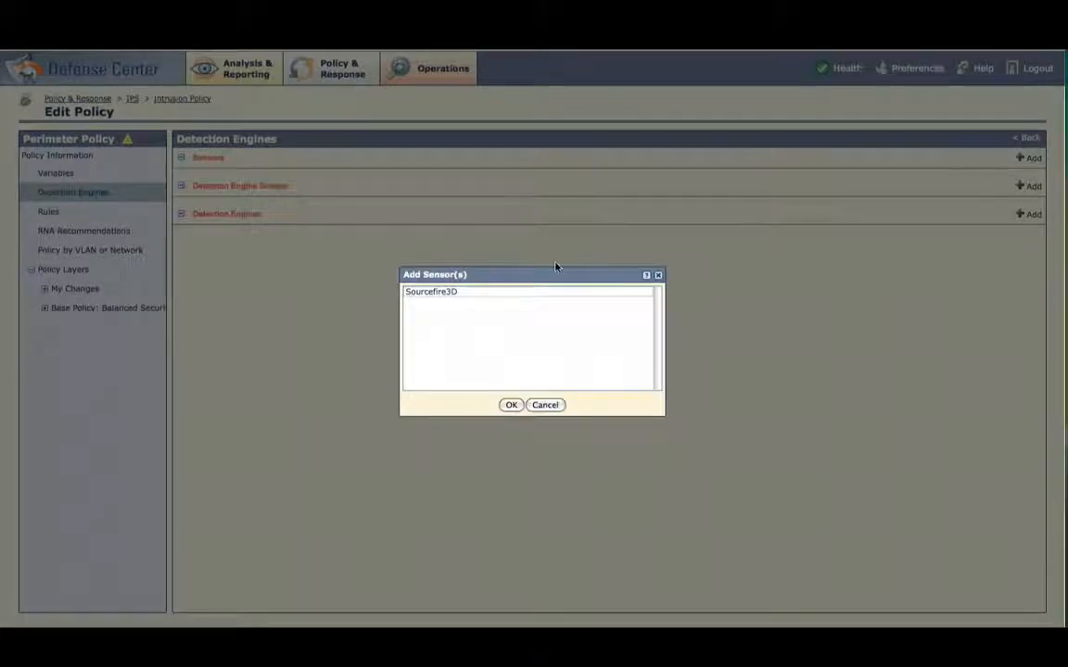
pyautogui.click(511, 293)
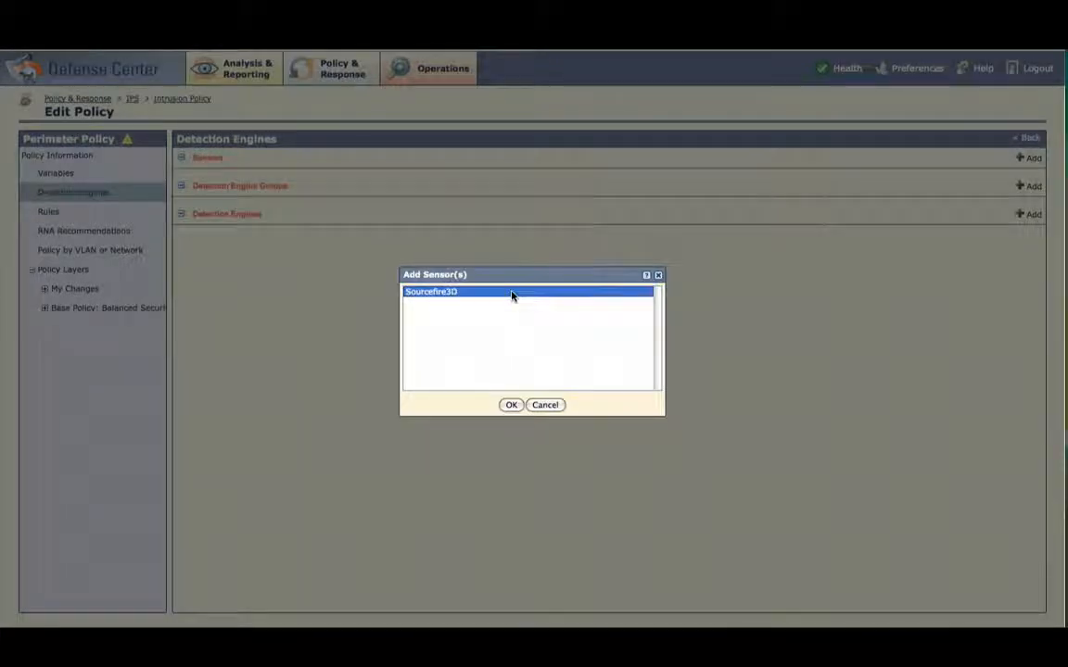
pyautogui.click(508, 405)
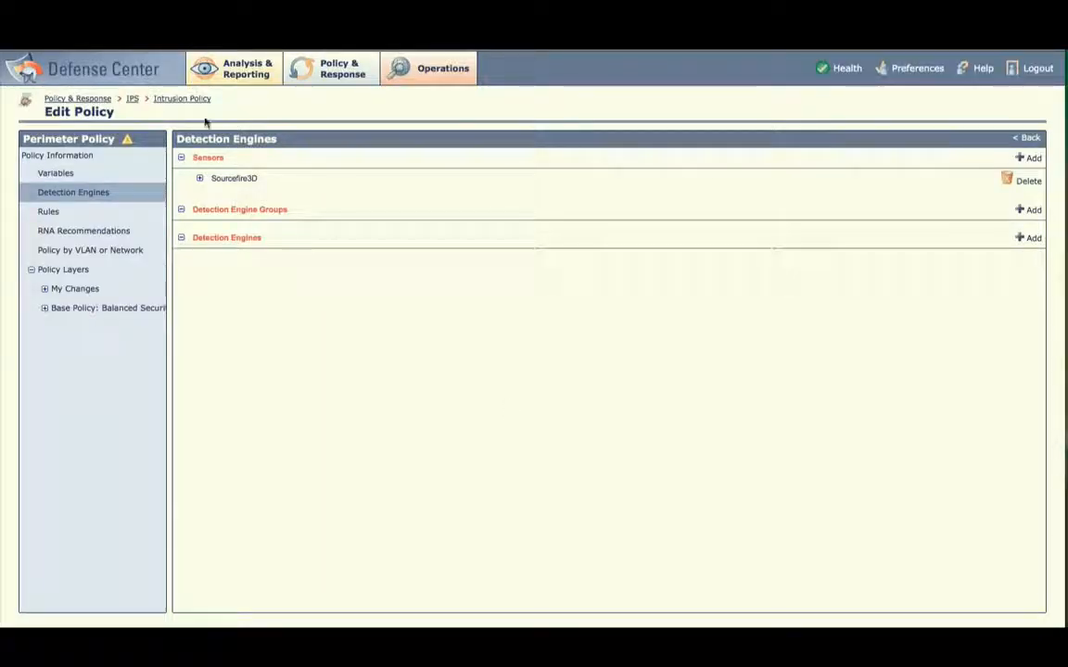
pyautogui.click(201, 181)
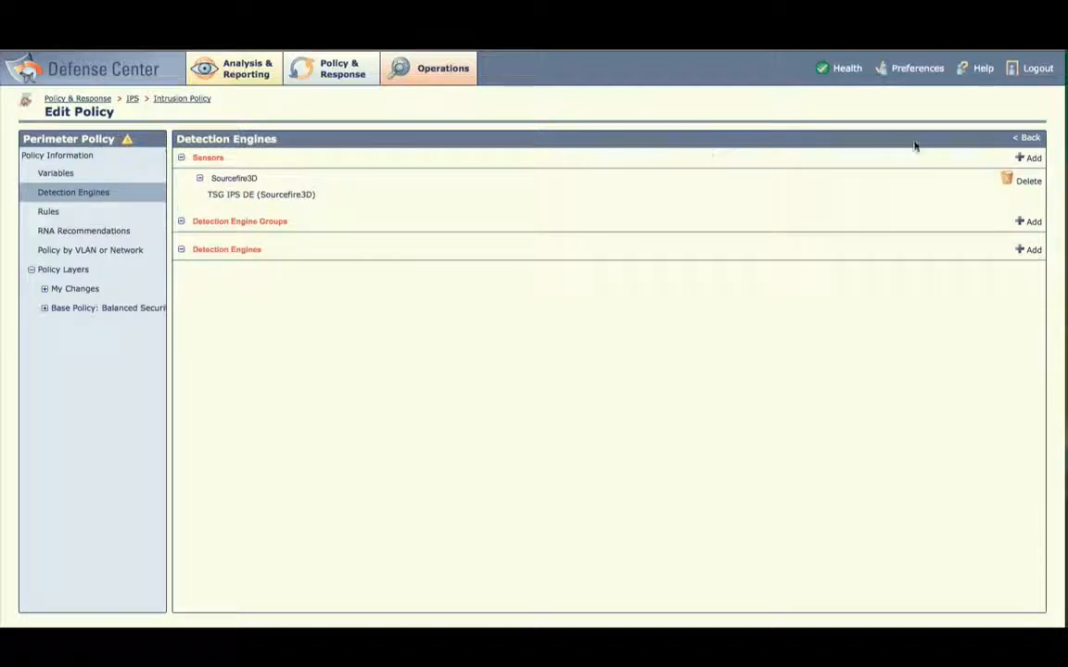
pyautogui.click(1026, 138)
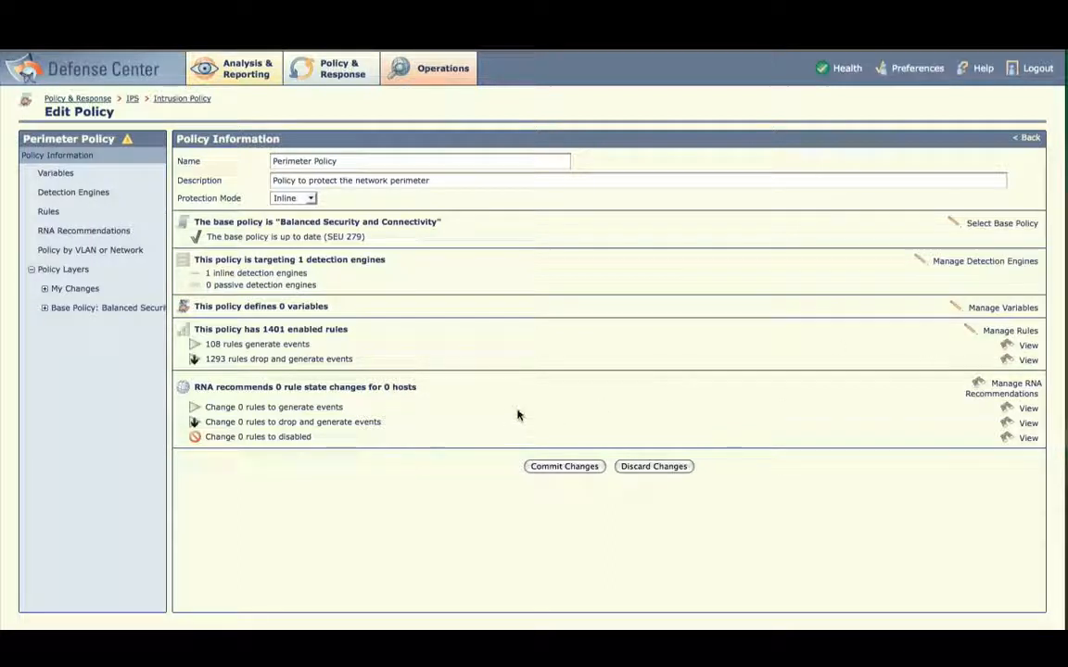
# Step: Generate RNA rule recommendations for the policy and apply them by enabling Modify Rule States
pyautogui.click(990, 386)
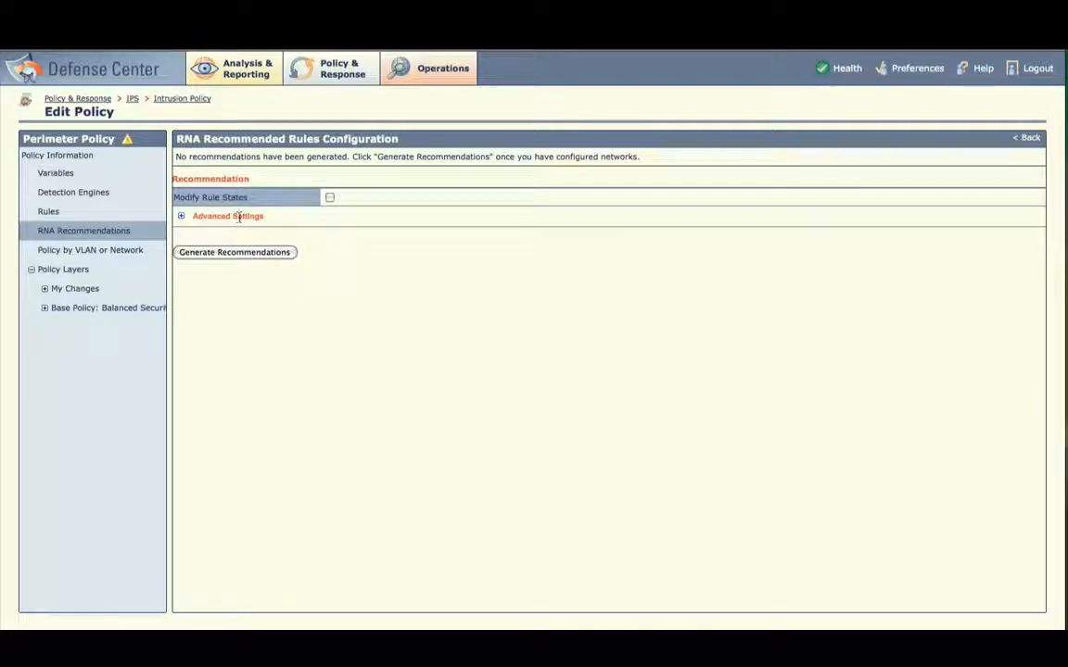
pyautogui.click(234, 252)
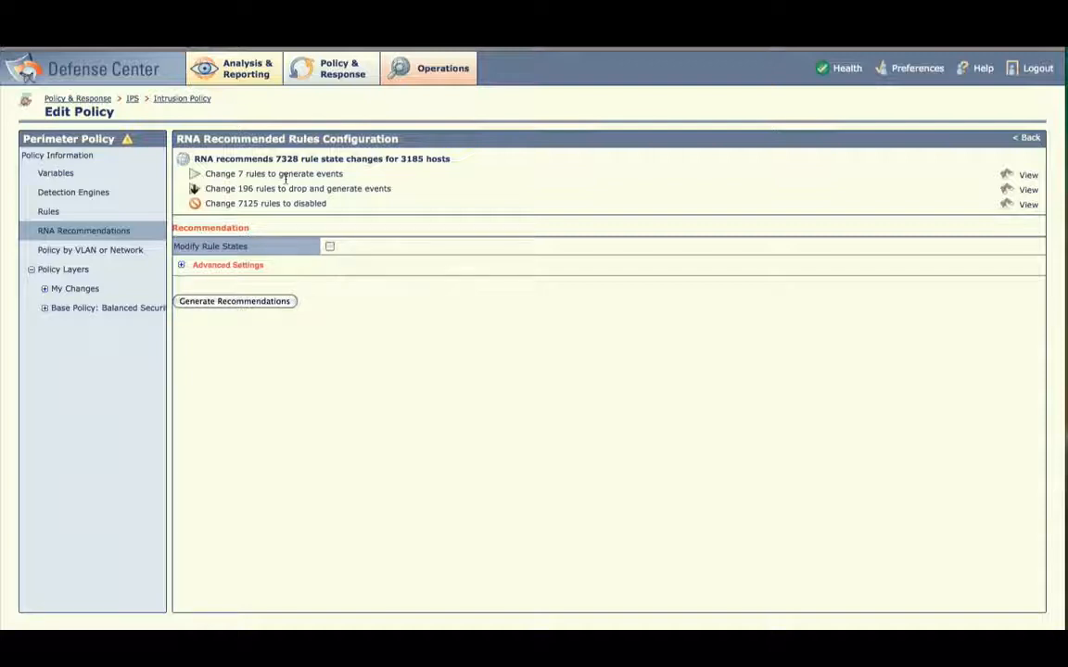
pyautogui.click(329, 247)
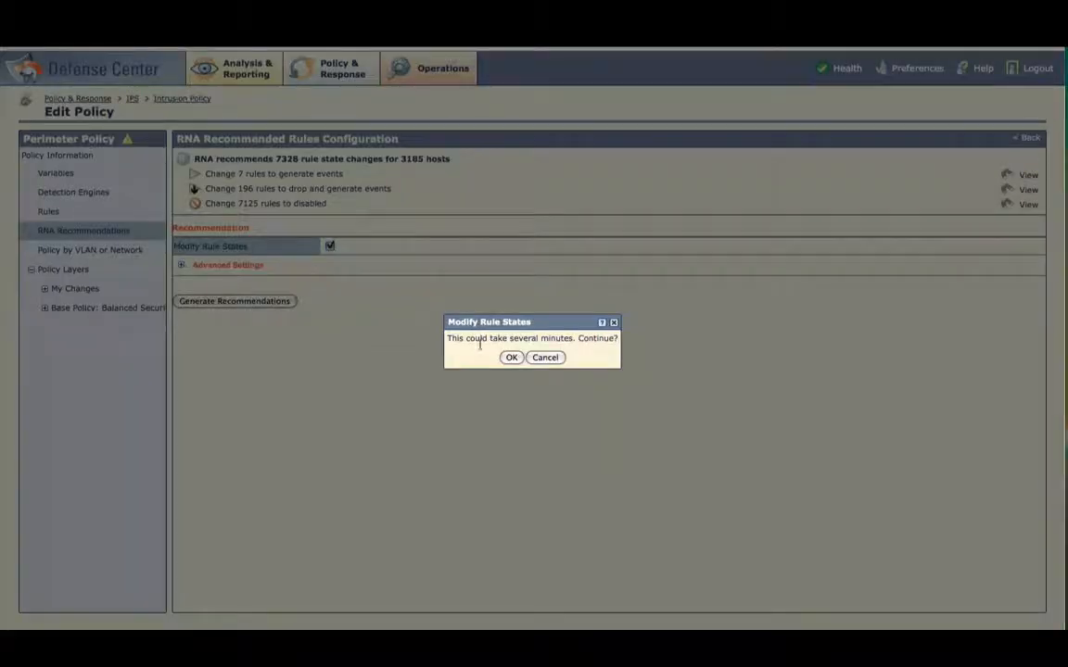
pyautogui.click(510, 358)
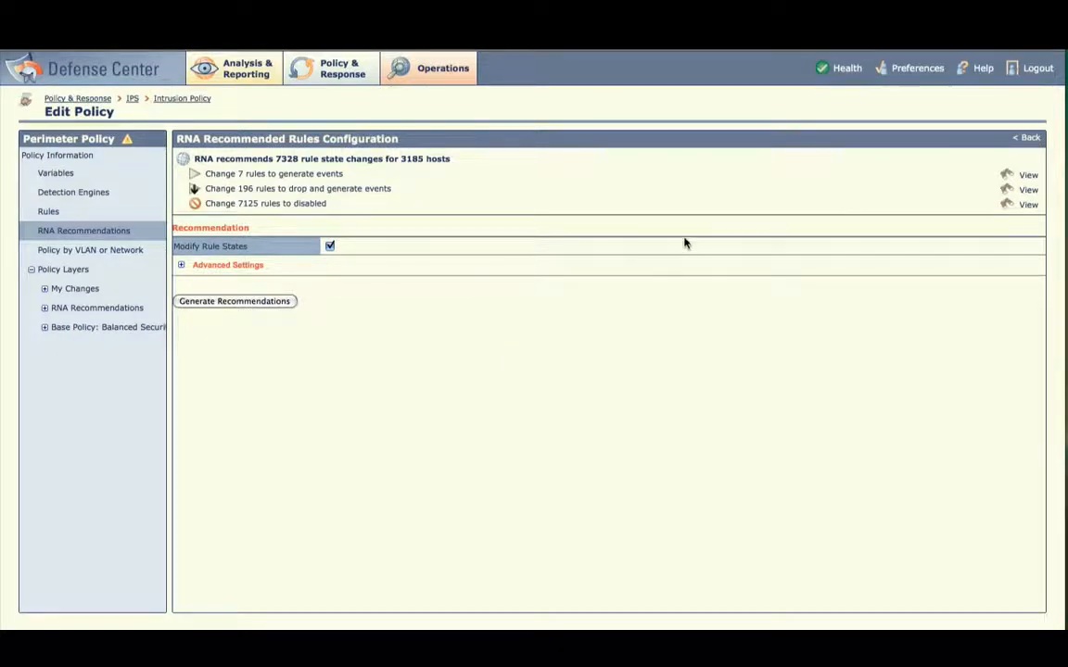
pyautogui.click(1021, 138)
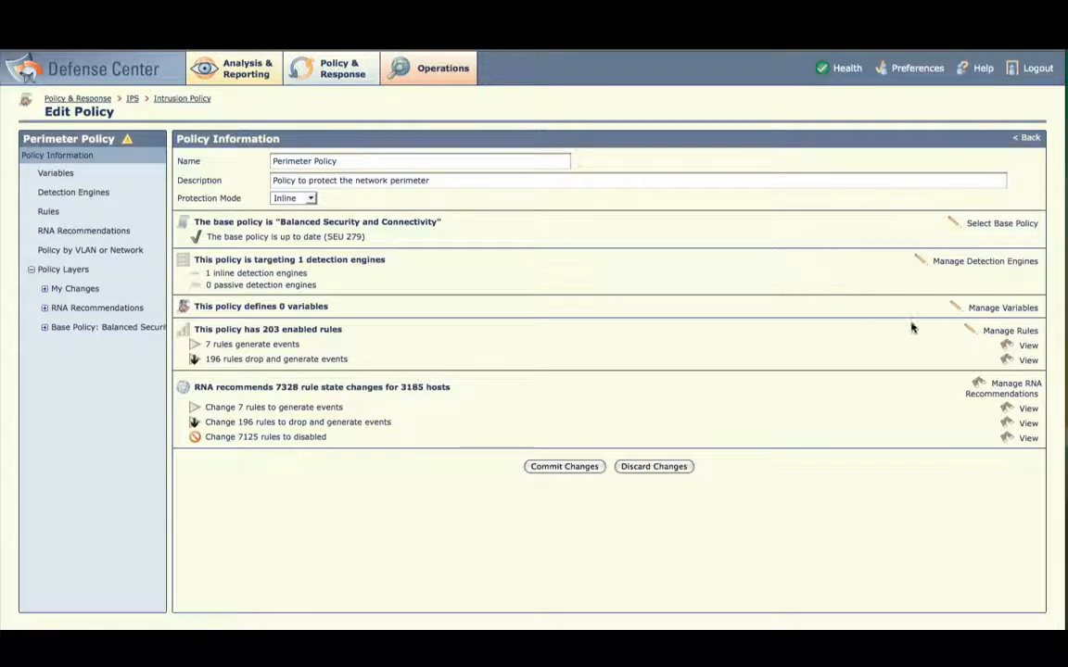
# Step: Filter the policy's rules by the keyword conficker
pyautogui.click(991, 333)
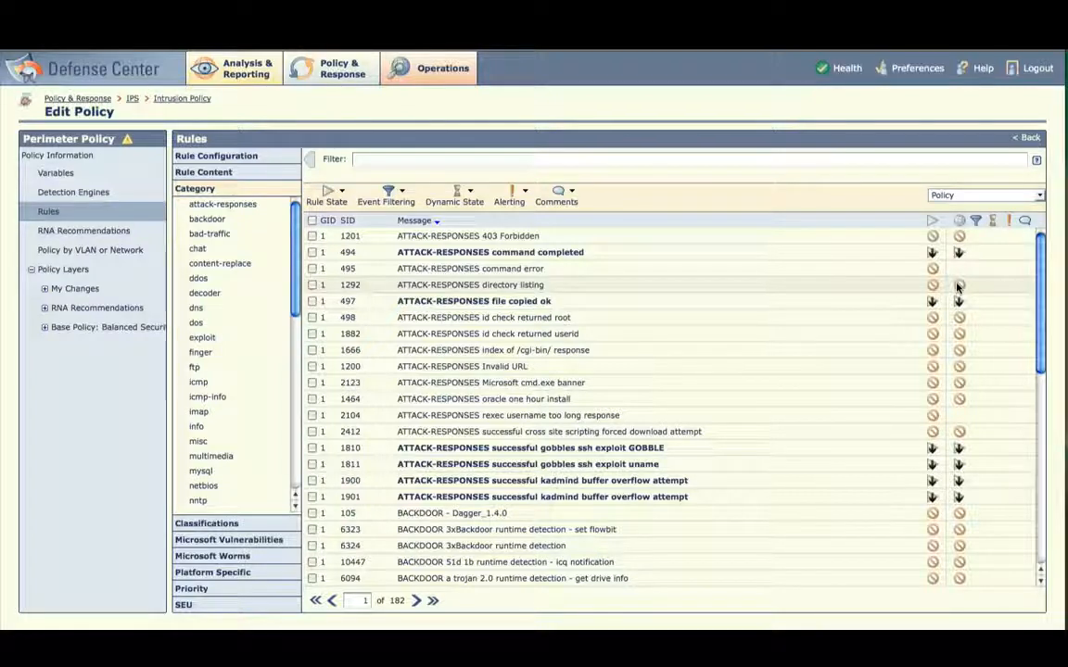
pyautogui.click(466, 158)
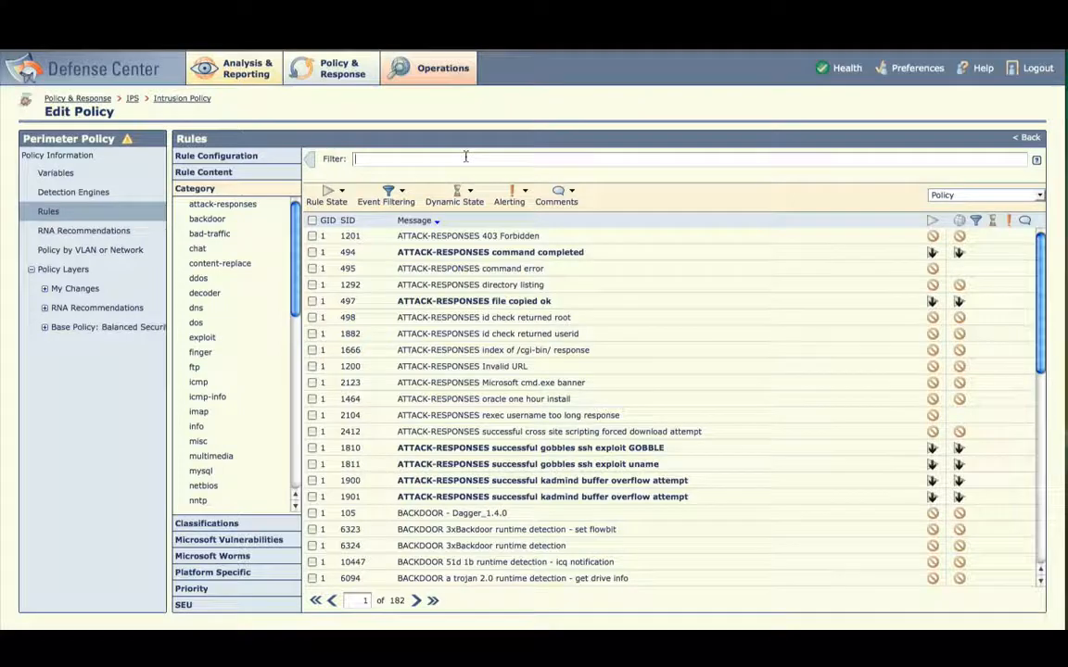
pyautogui.write('confick')
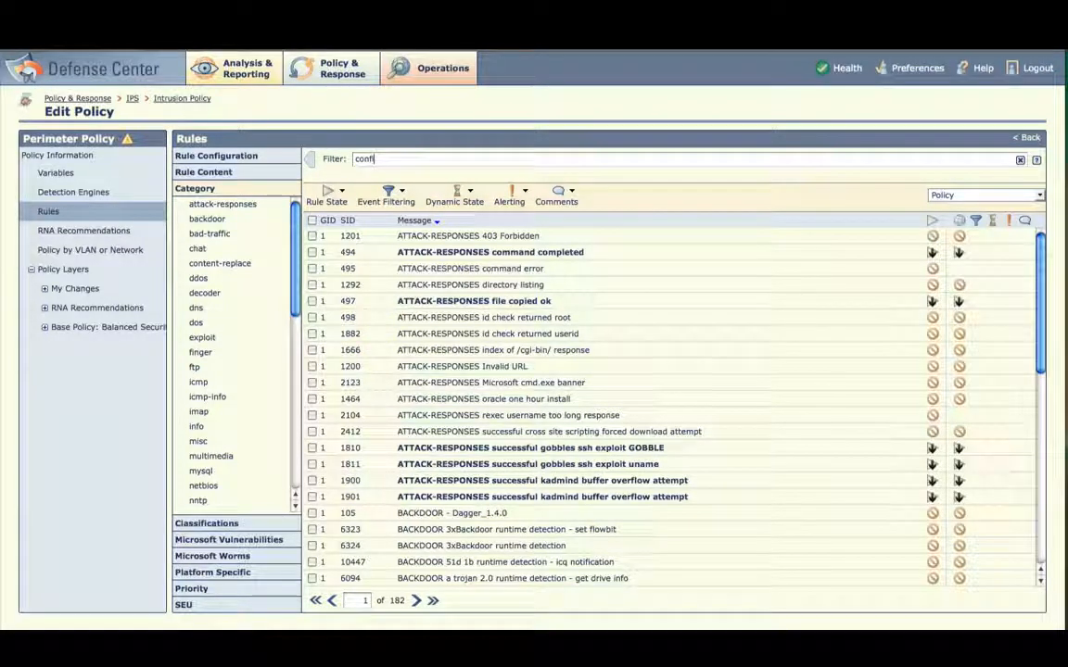
pyautogui.write('er')
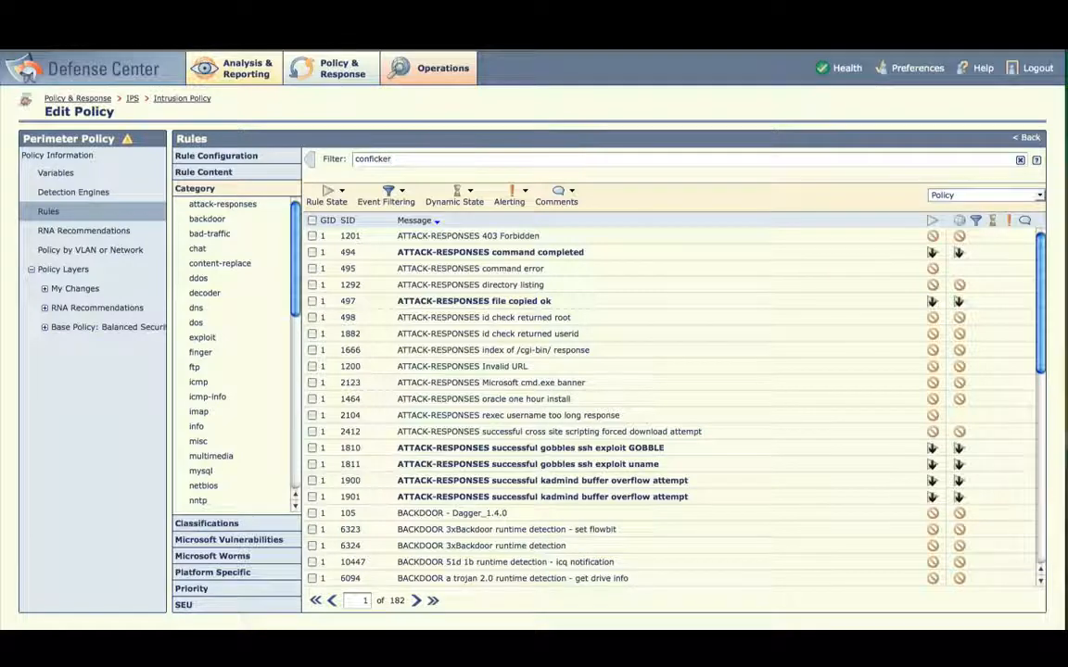
pyautogui.press('Return')
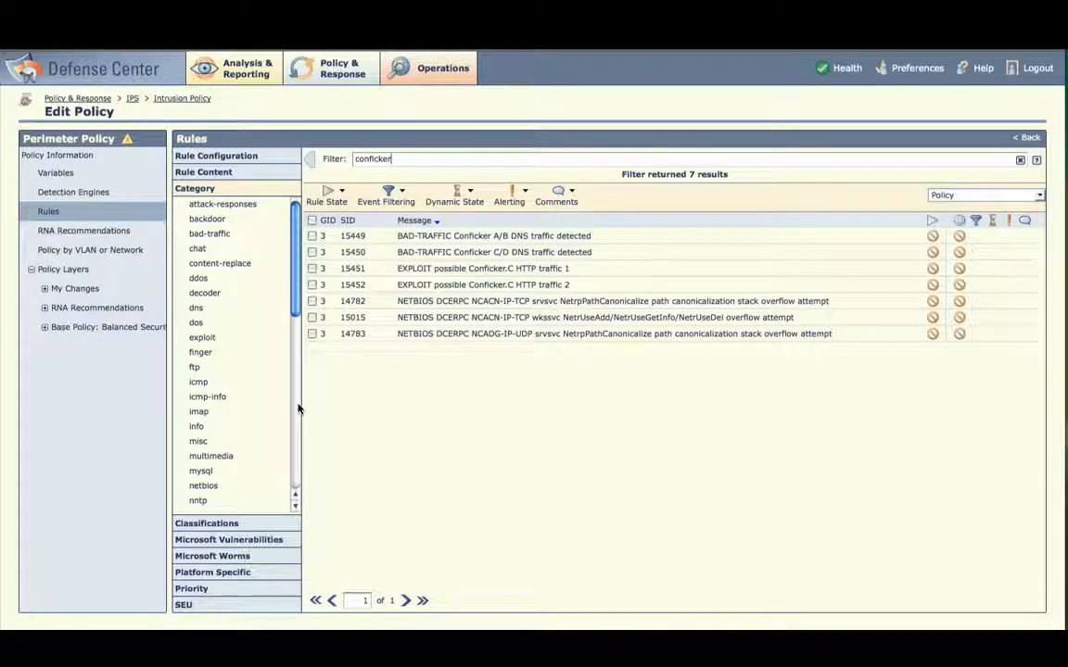
# Step: Look through the Microsoft Worms rule keywords and read the help on rule filter syntax
pyautogui.click(236, 525)
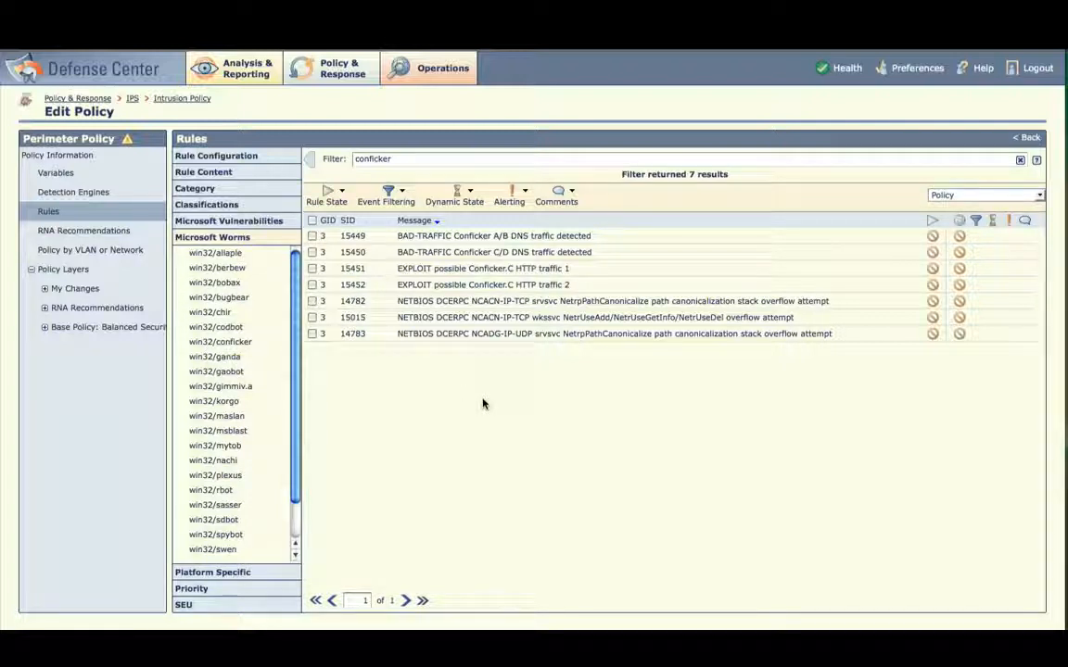
pyautogui.click(1036, 162)
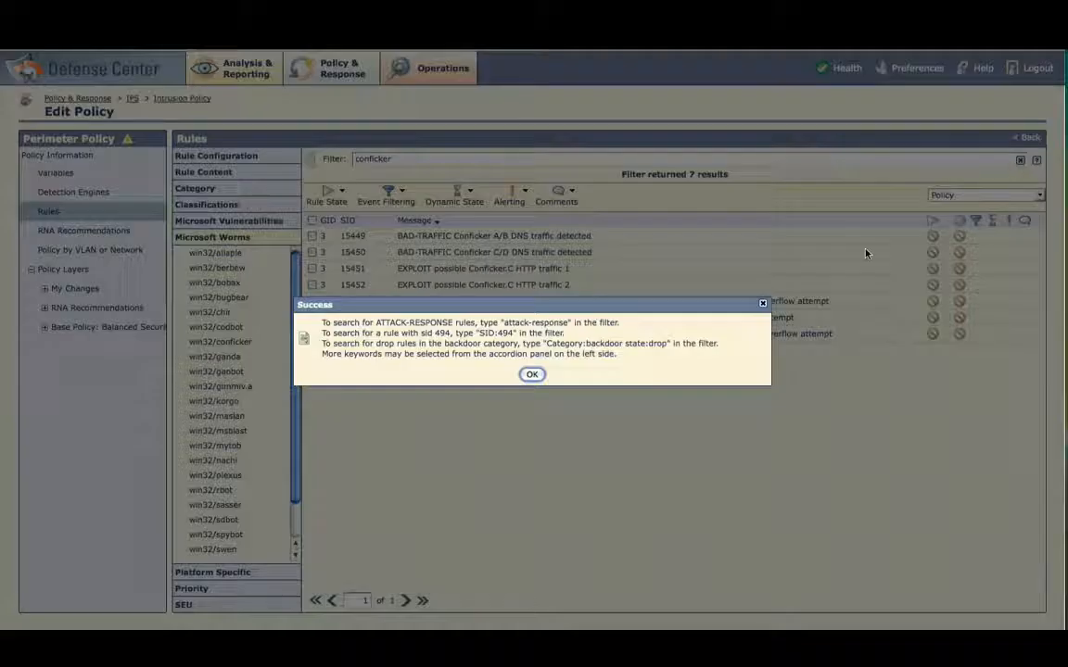
pyautogui.click(532, 375)
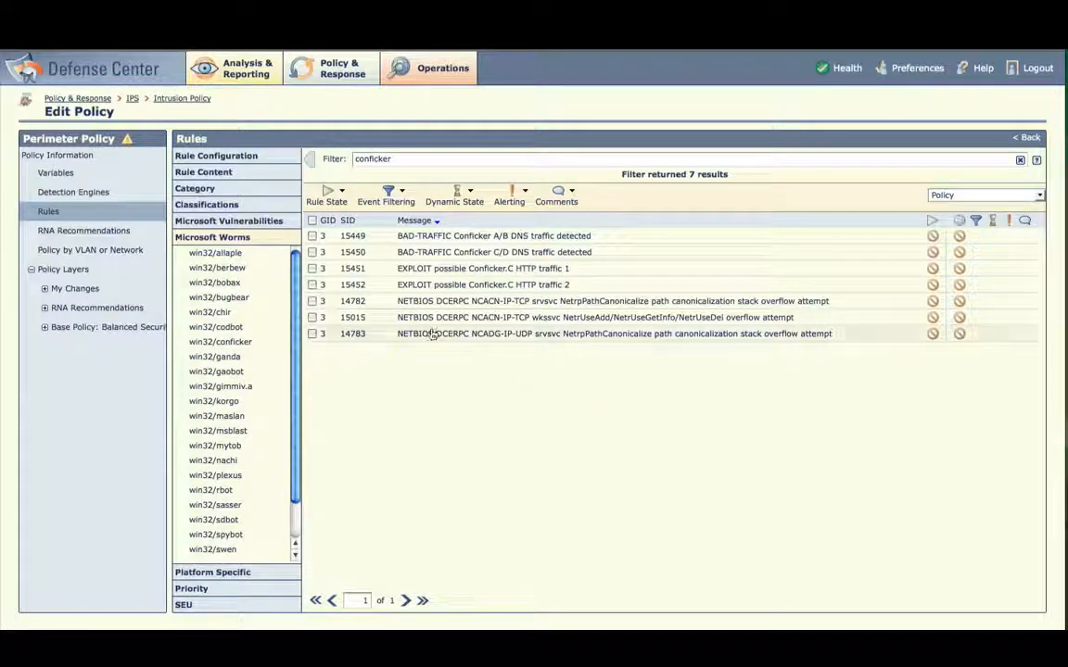
# Step: Set the state of all filtered Conficker rules to drop and generate events, and return to the policy information
pyautogui.click(314, 221)
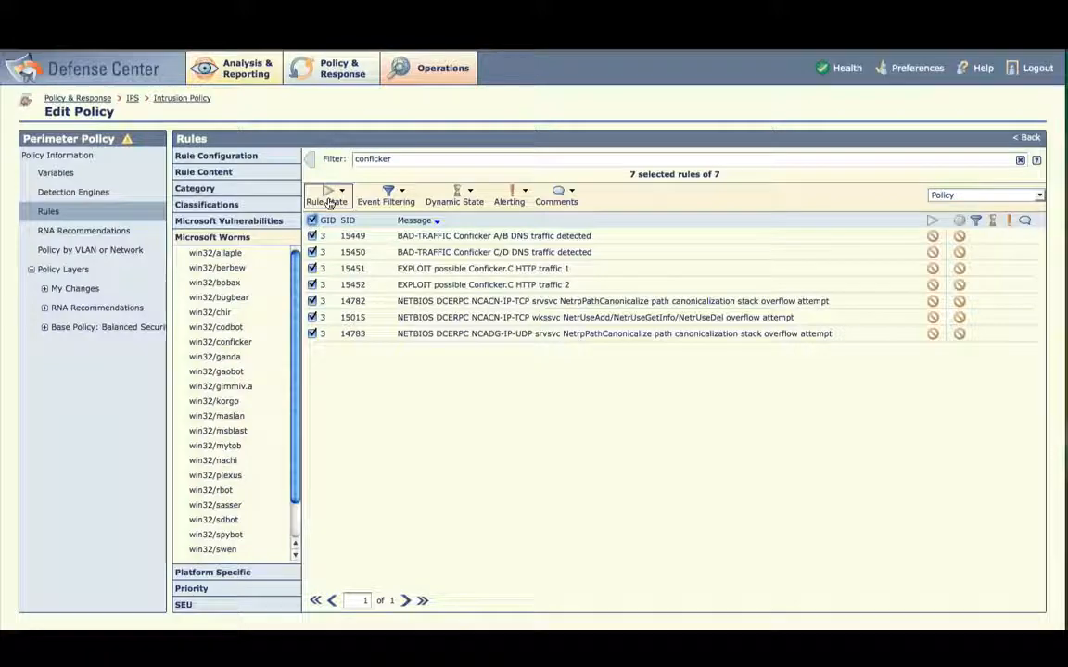
pyautogui.click(329, 201)
pyautogui.click(344, 237)
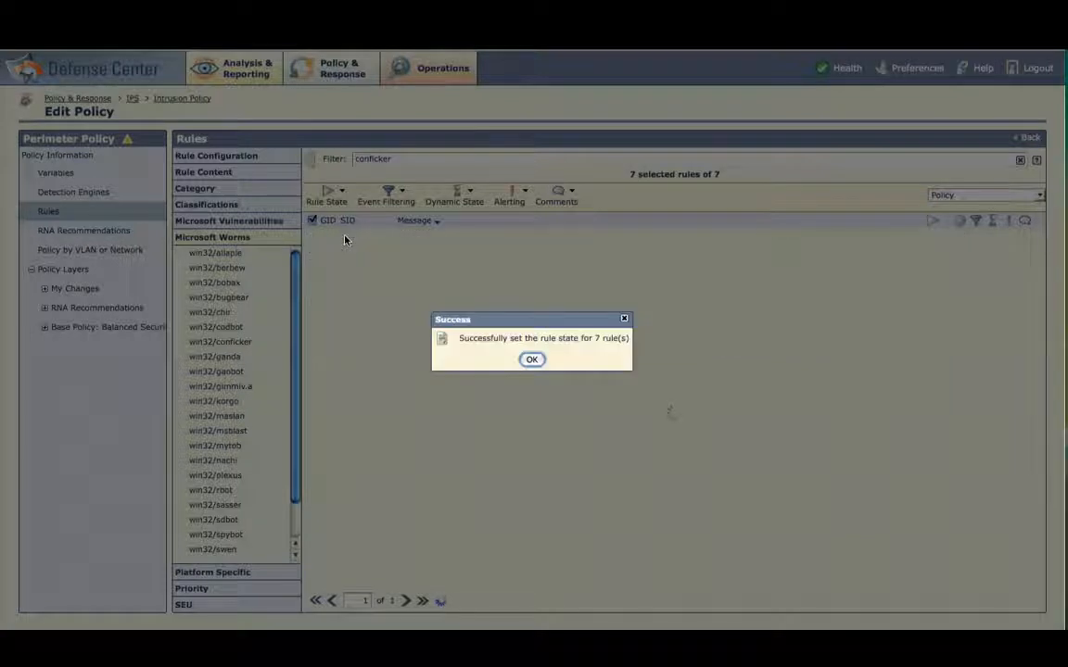
pyautogui.click(531, 361)
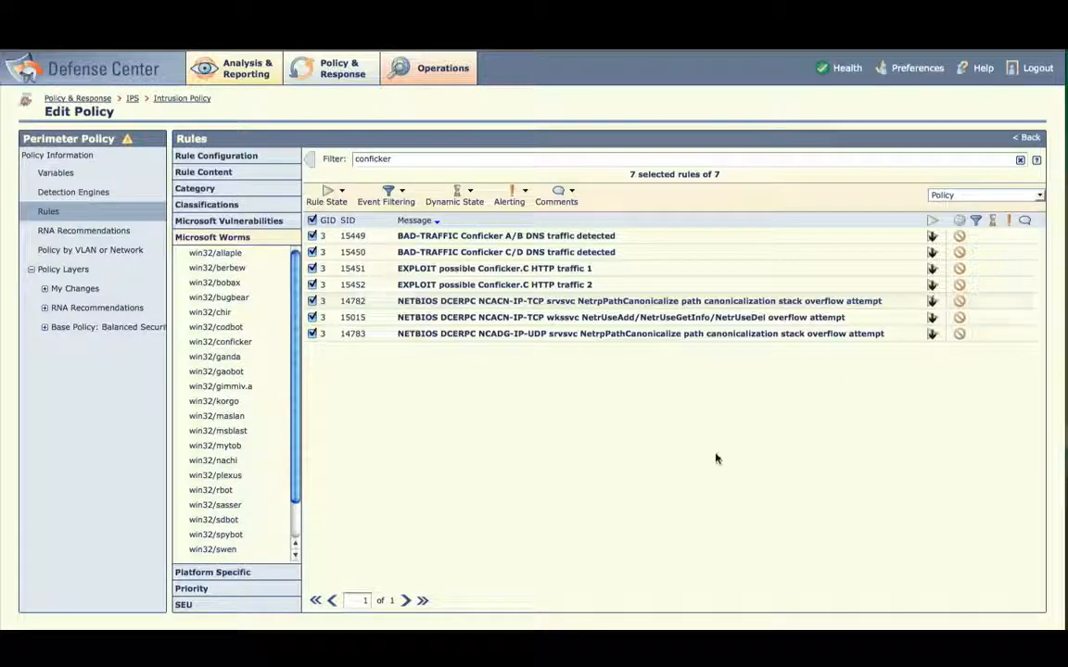
pyautogui.click(1029, 139)
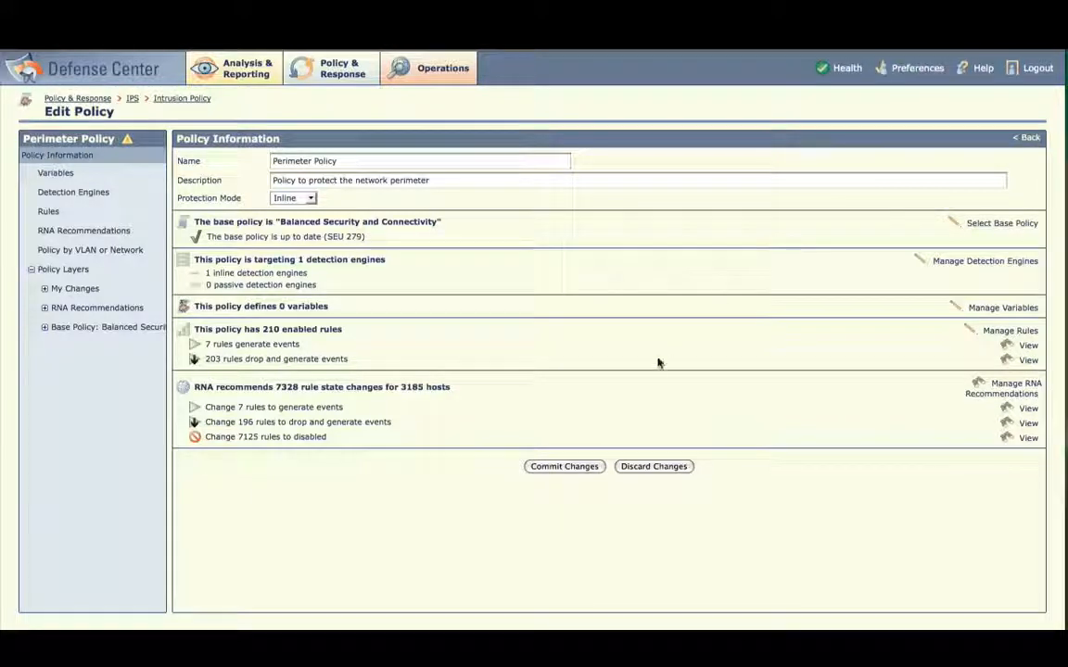
# Step: Commit the policy changes with the change description "Created policy"
pyautogui.click(573, 469)
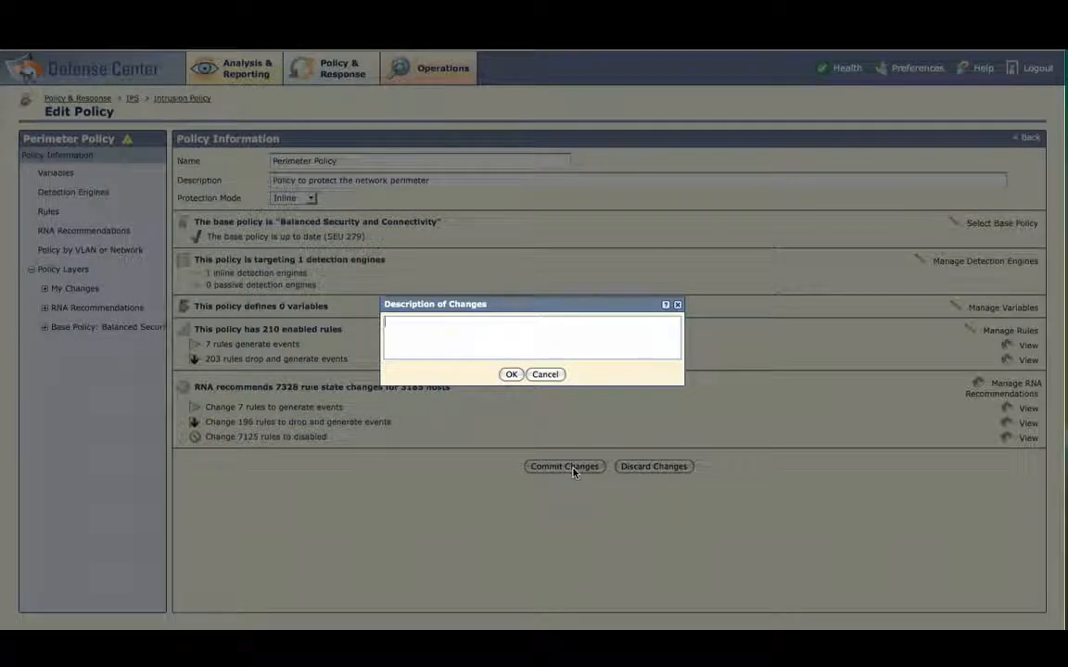
pyautogui.write('Cre')
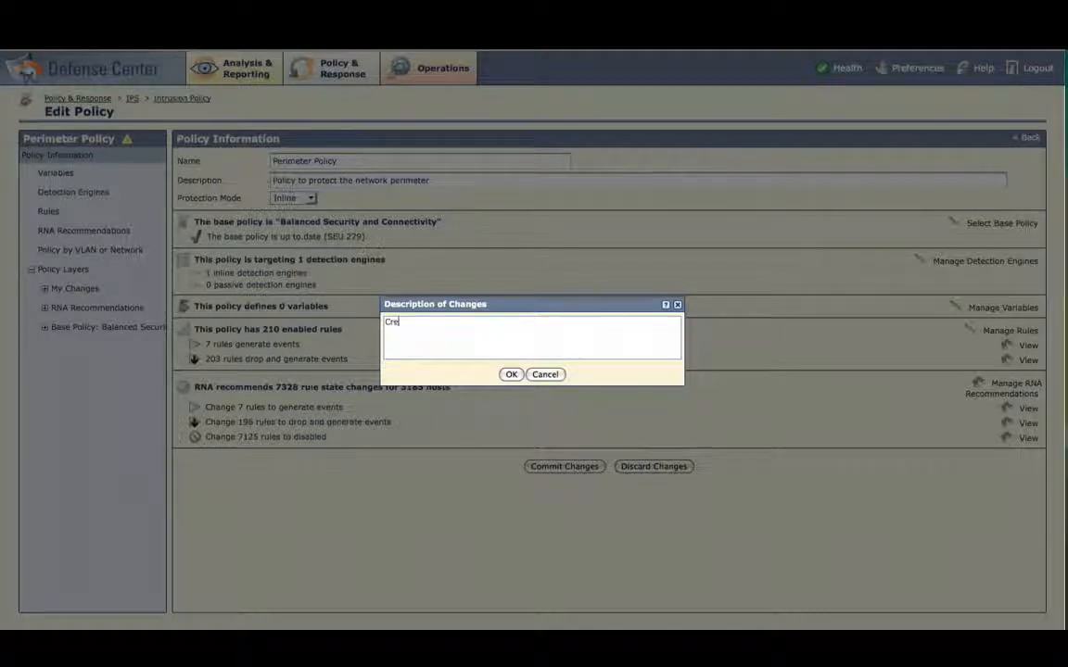
pyautogui.write('ated policy')
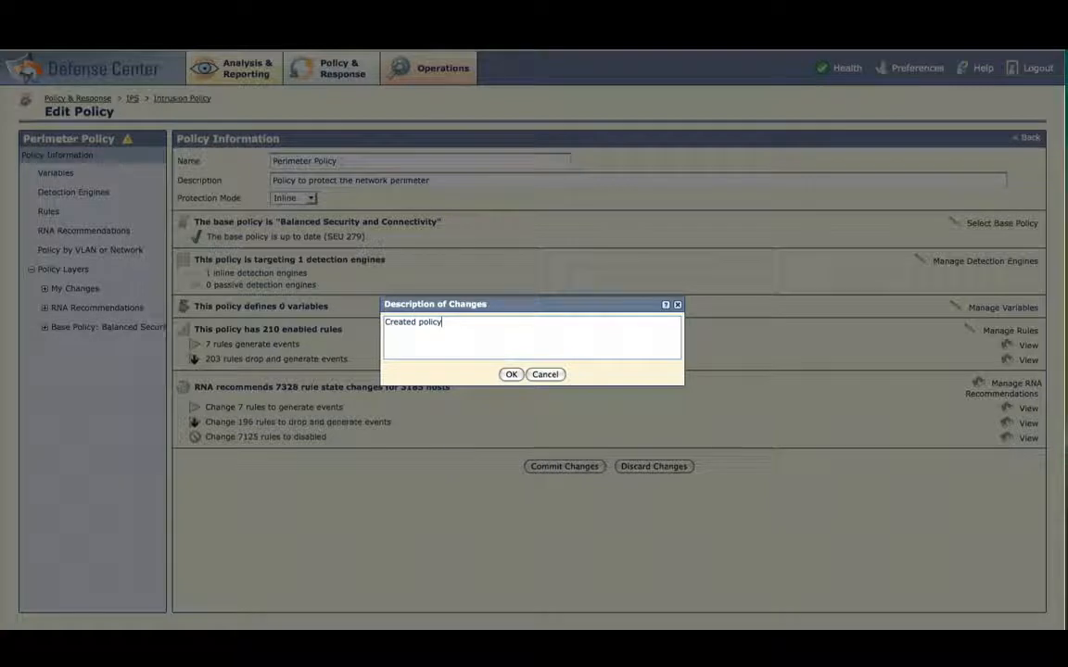
pyautogui.click(510, 375)
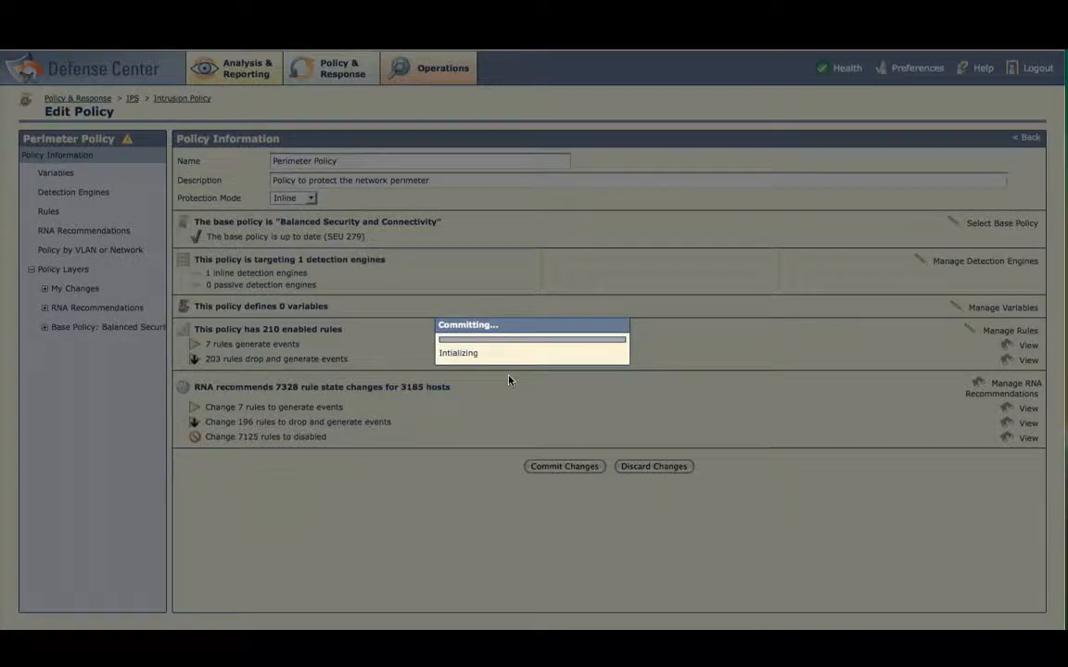